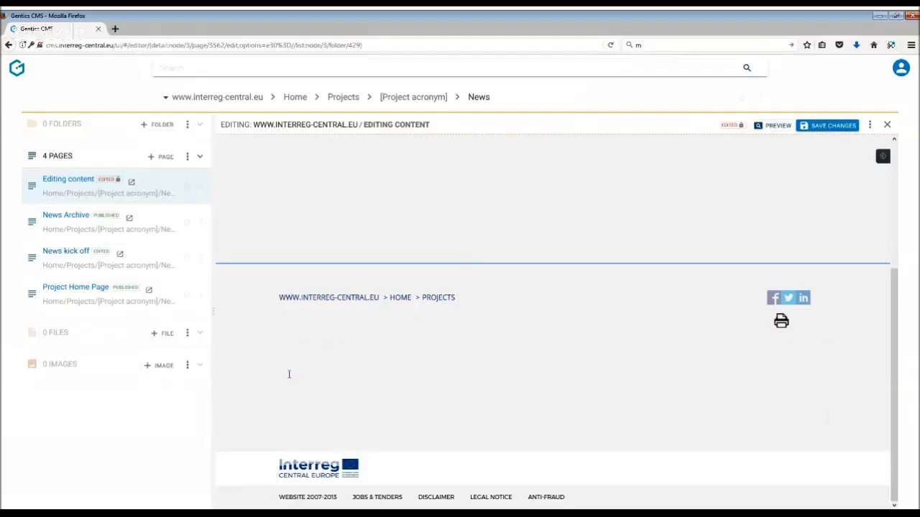
# Enter "Headline" in the empty headline field beneath the page's breadcrumb.
pyautogui.click(286, 374)
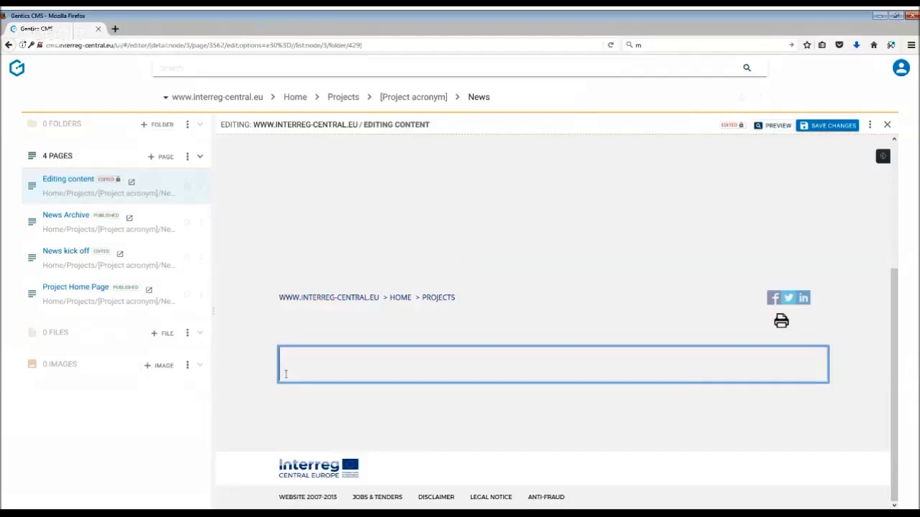
pyautogui.click(293, 369)
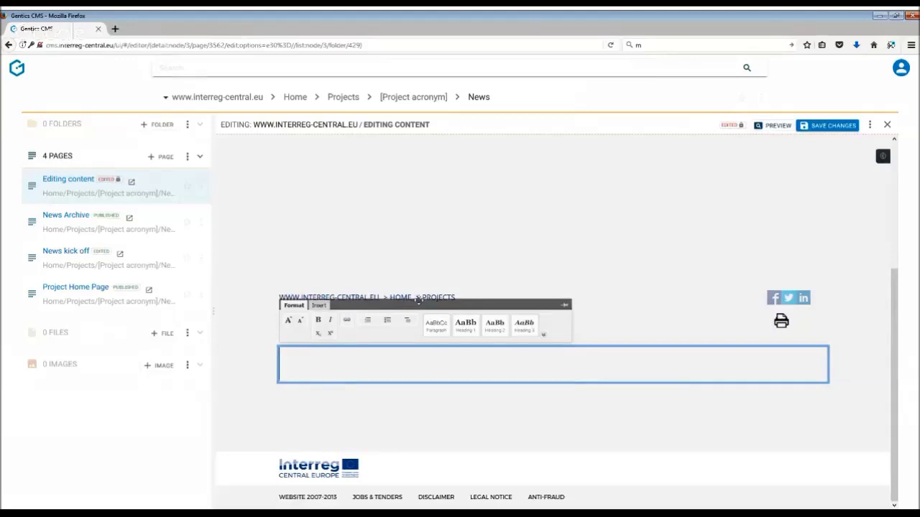
pyautogui.moveTo(410, 305); pyautogui.dragTo(519, 248)
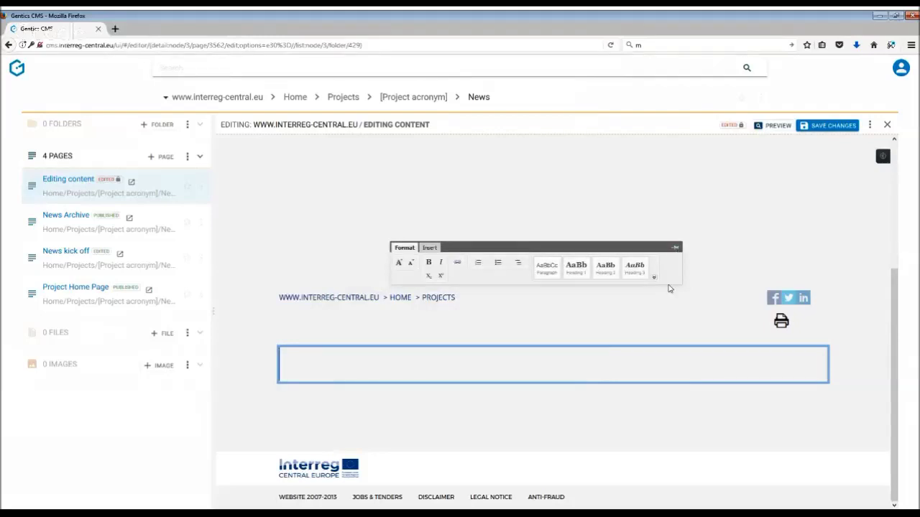
pyautogui.click(315, 367)
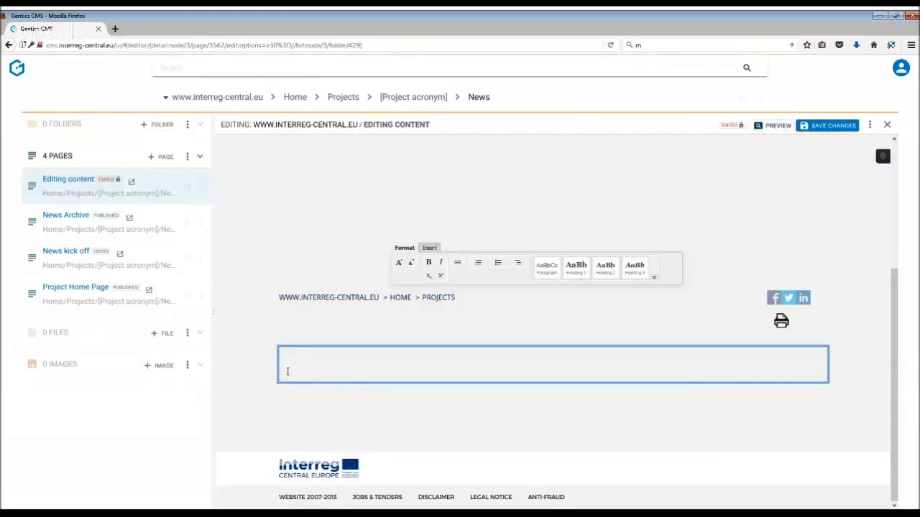
pyautogui.write('Head')
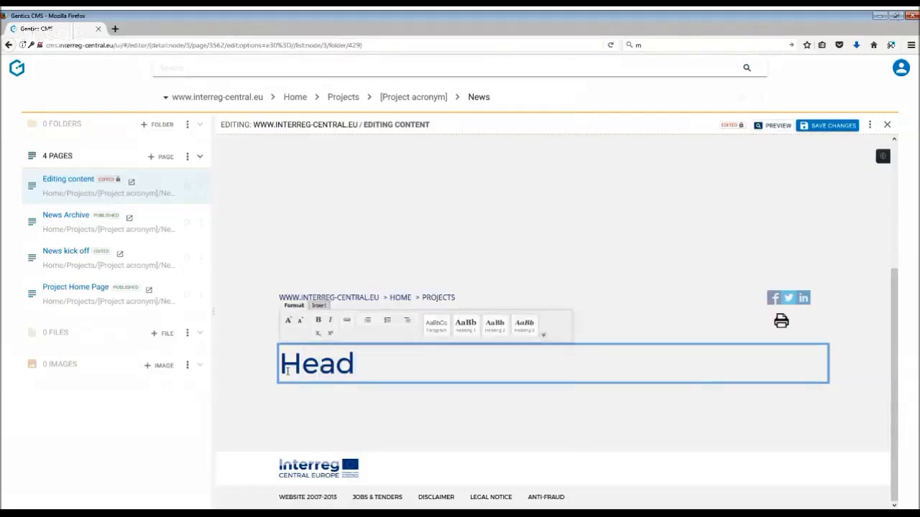
pyautogui.write('line')
pyautogui.click(289, 399)
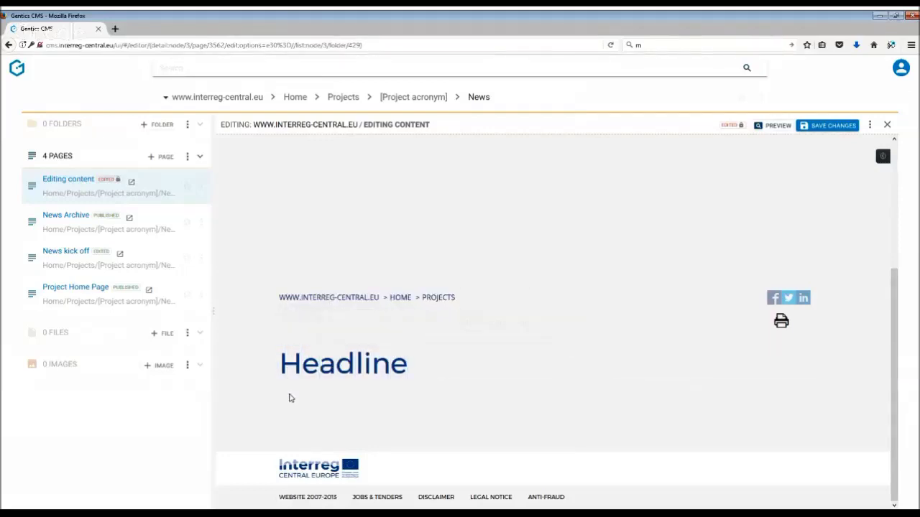
# Enter "Subheadline" in the field below the headline and "Text" in the body field beneath it.
pyautogui.click(294, 404)
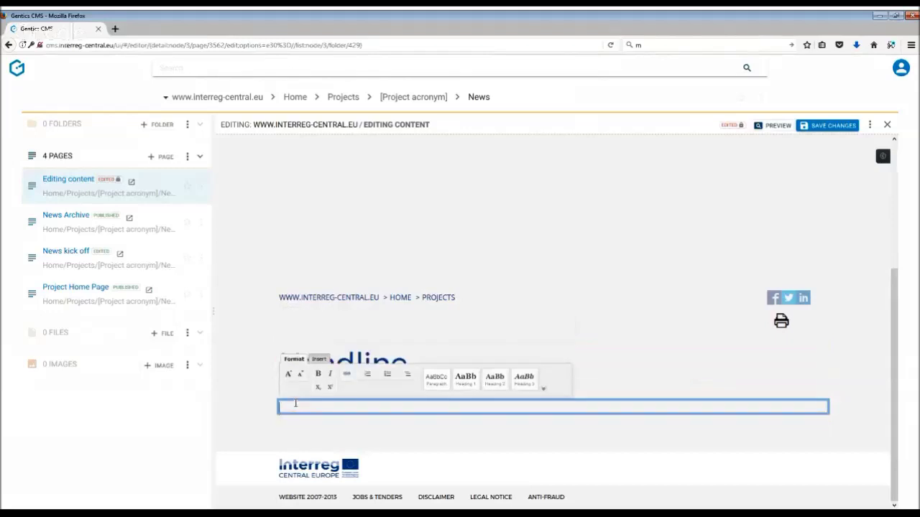
pyautogui.write('Subhe')
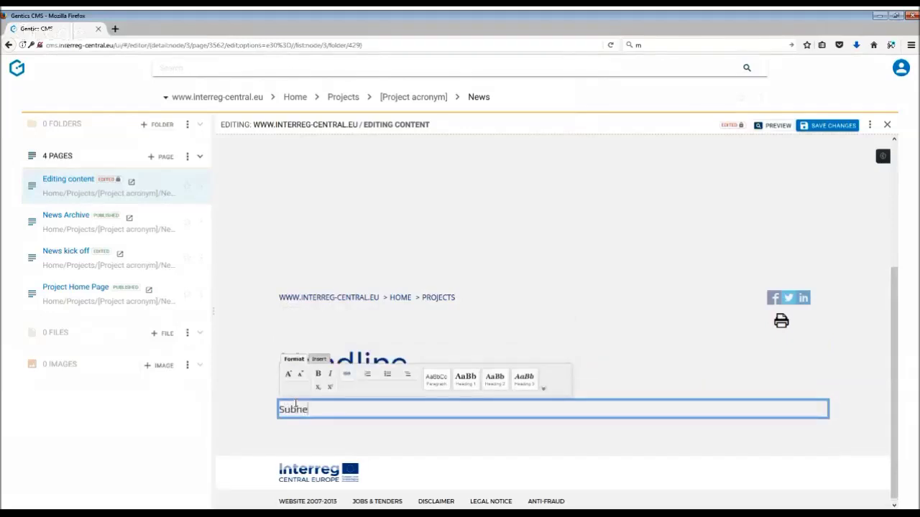
pyautogui.write('adline')
pyautogui.click(295, 435)
pyautogui.click(295, 430)
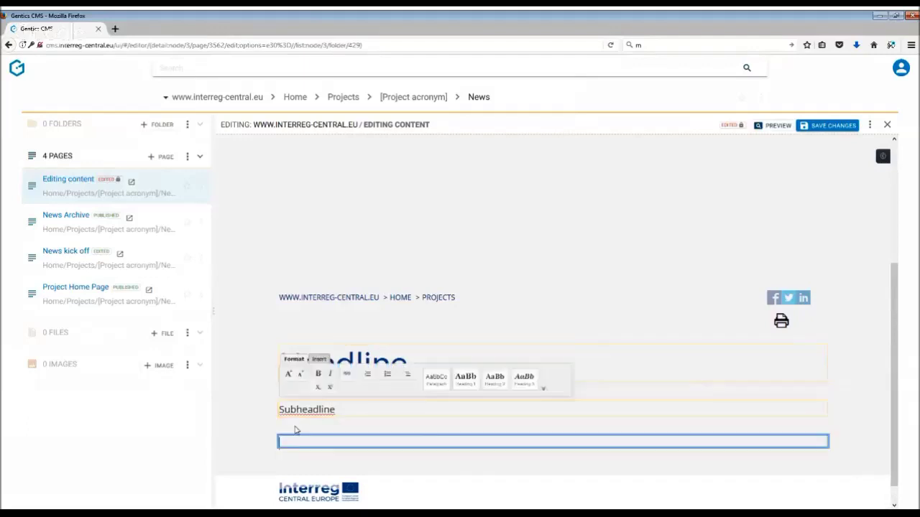
pyautogui.write('Text')
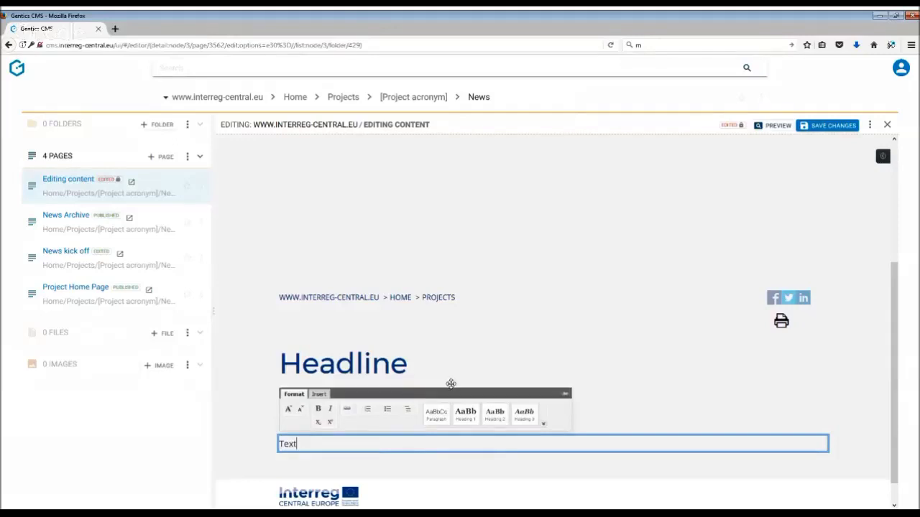
# Try the Heading 6 and Heading 5 styles on the body word "Text", and format it as Heading 2, bold and italic.
pyautogui.moveTo(452, 385); pyautogui.dragTo(533, 345)
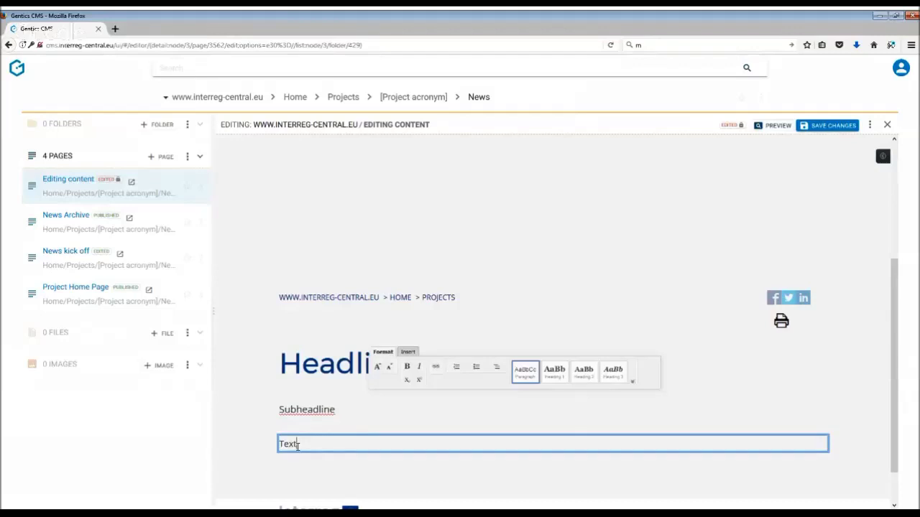
pyautogui.moveTo(297, 445); pyautogui.dragTo(276, 448)
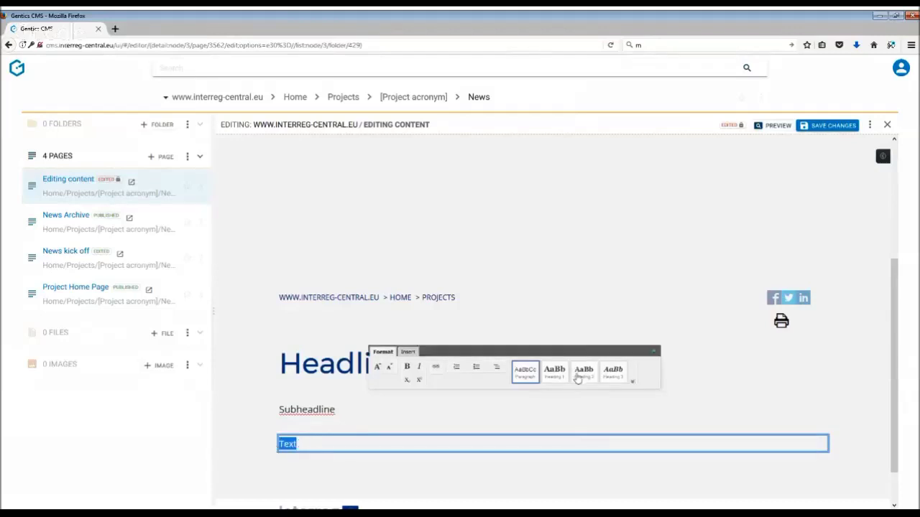
pyautogui.click(632, 385)
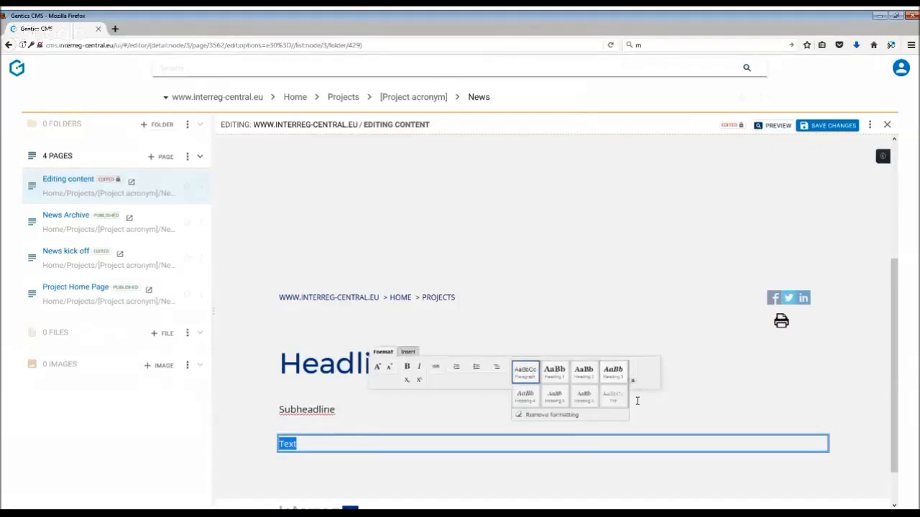
pyautogui.click(579, 401)
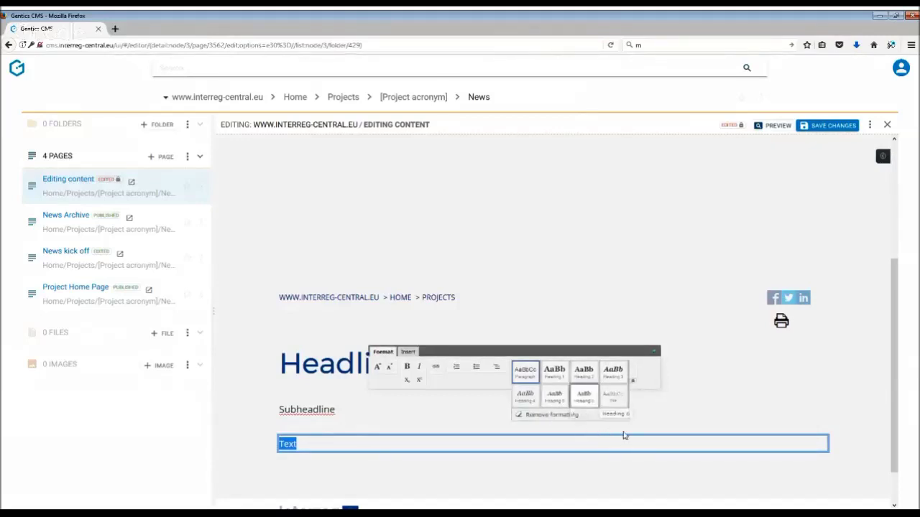
pyautogui.click(634, 386)
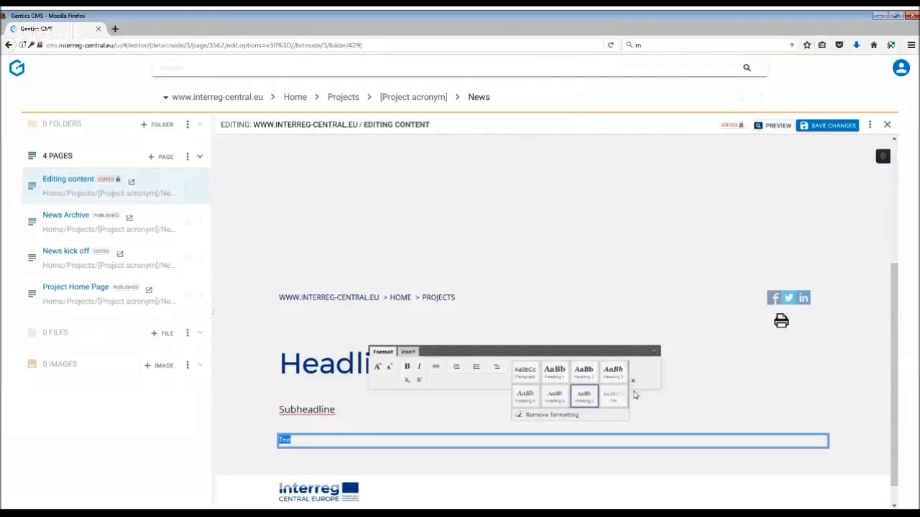
pyautogui.click(554, 404)
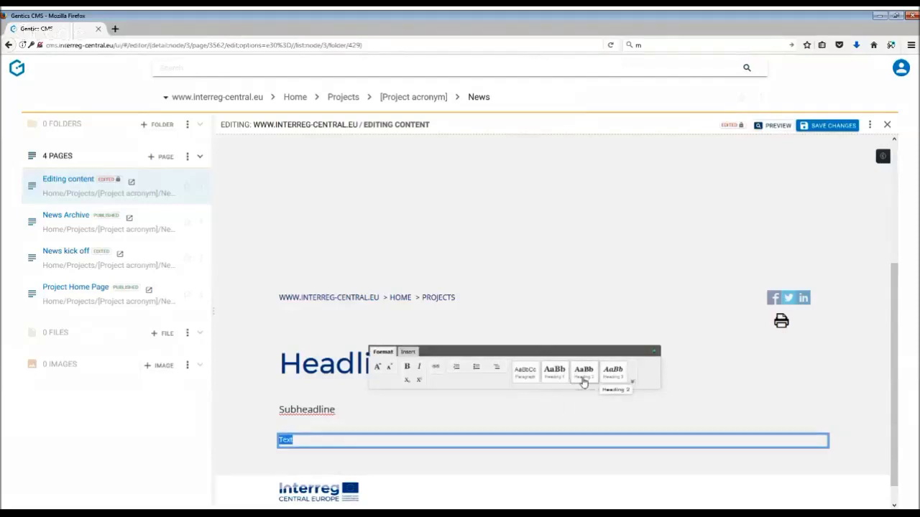
pyautogui.click(583, 381)
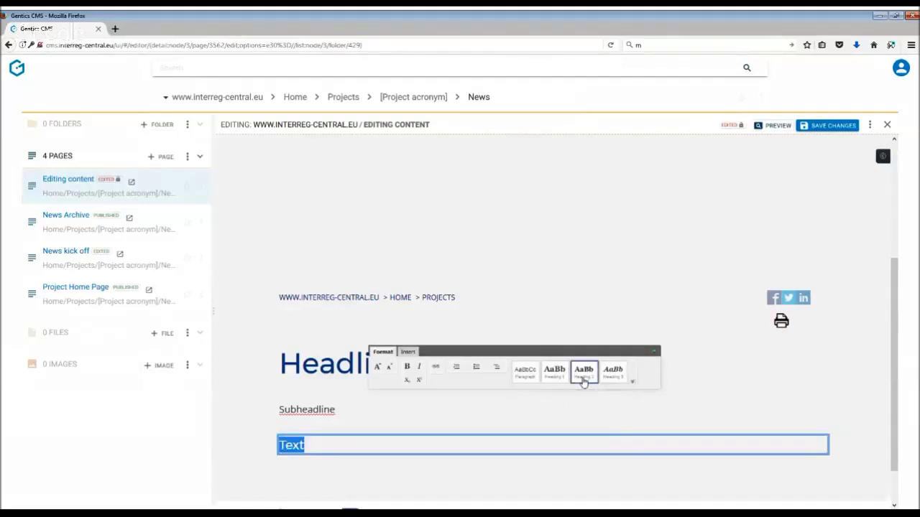
pyautogui.click(407, 368)
pyautogui.click(419, 367)
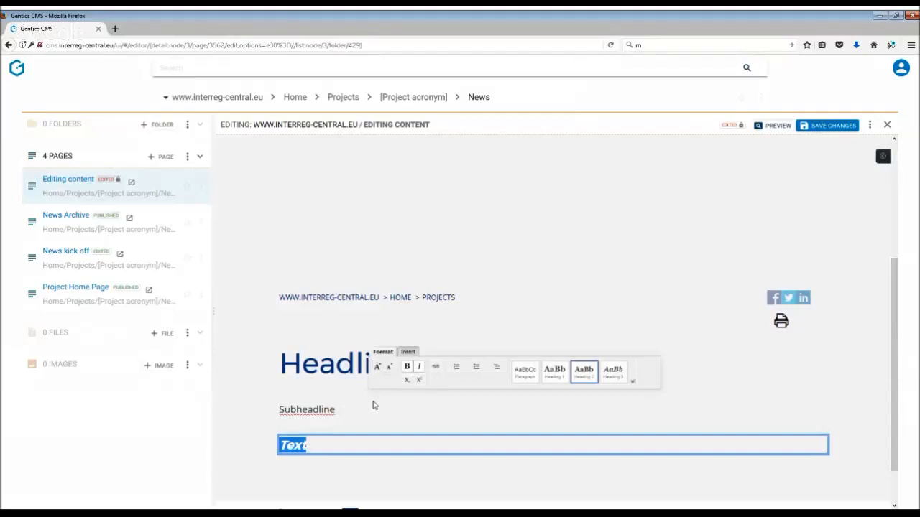
# Decrease the font size of the word "Headline" by seven steps.
pyautogui.moveTo(473, 350); pyautogui.dragTo(537, 317)
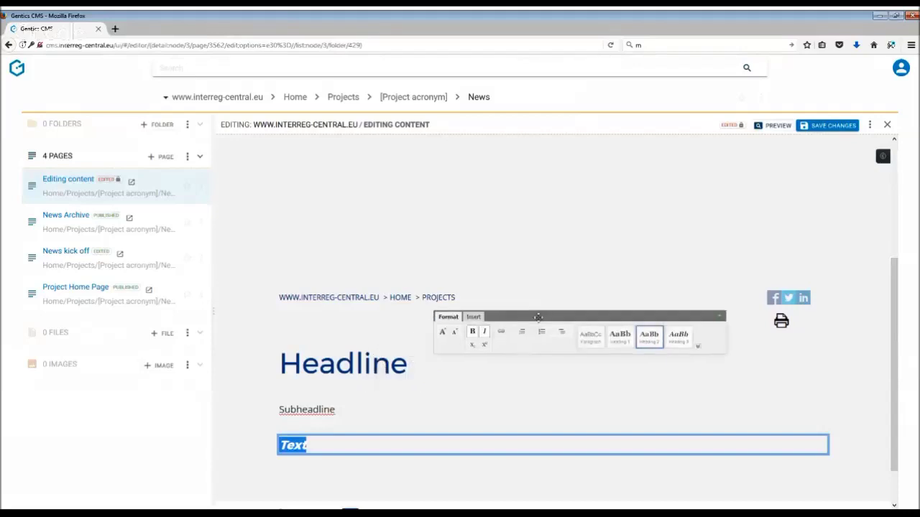
pyautogui.moveTo(407, 365); pyautogui.dragTo(282, 366)
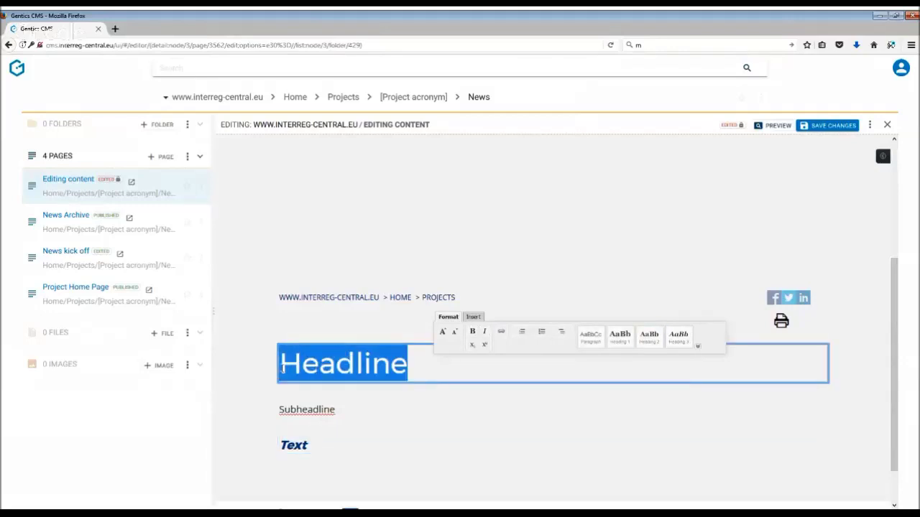
pyautogui.click(454, 333)
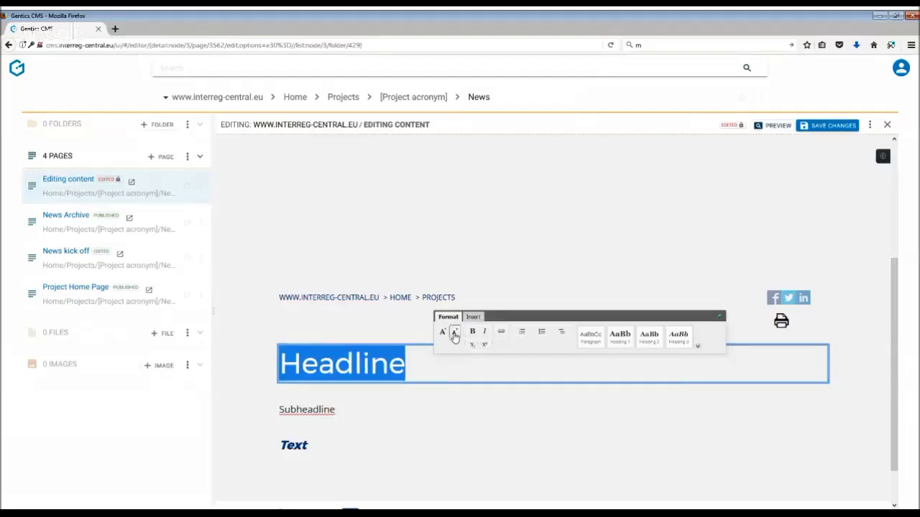
pyautogui.click(454, 334)
pyautogui.click(455, 333)
pyautogui.click(455, 334)
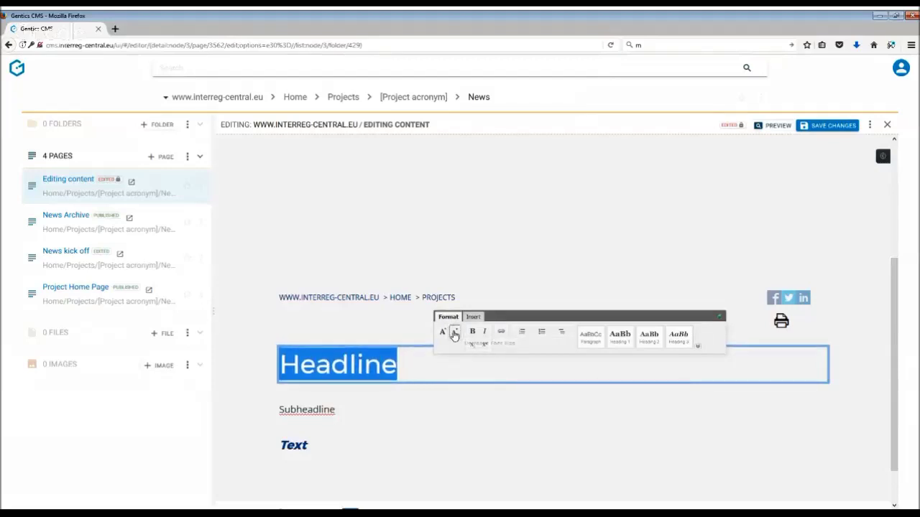
pyautogui.click(454, 334)
pyautogui.click(455, 334)
pyautogui.click(454, 333)
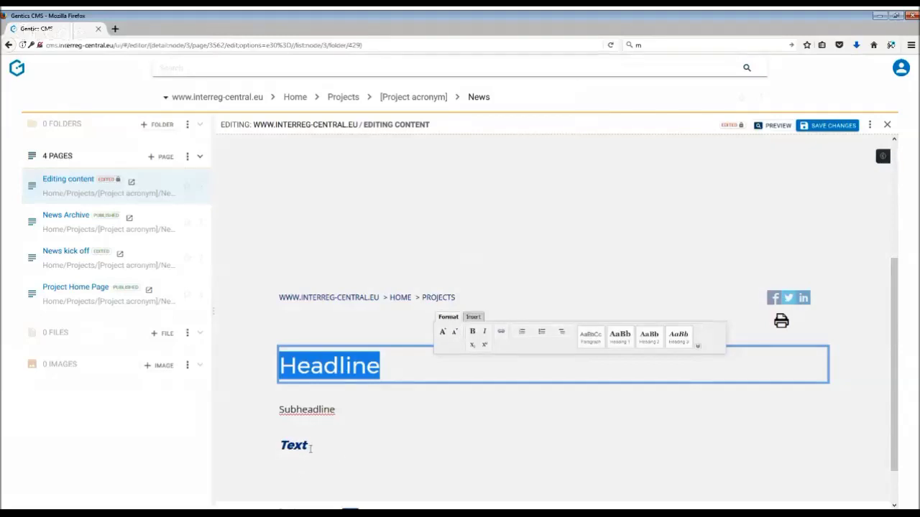
# Add a link to the body word "Text" and set the link target to Blank.
pyautogui.click(311, 447)
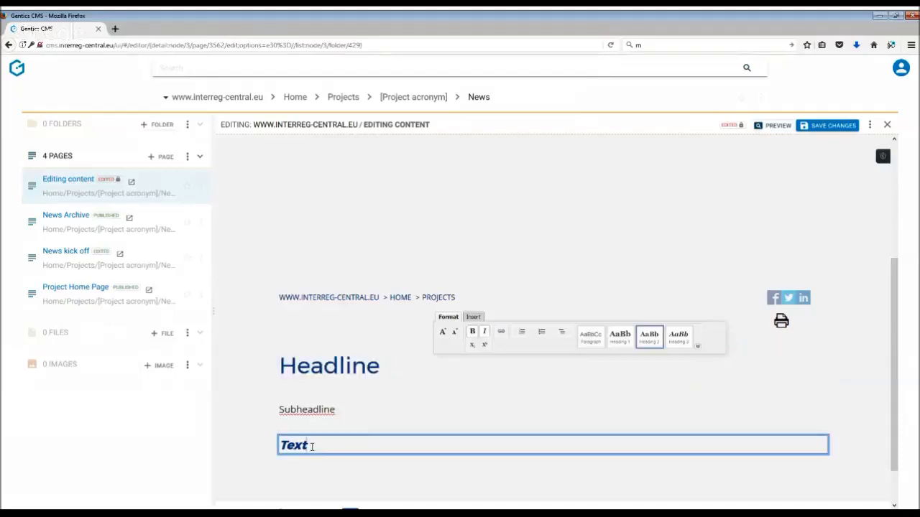
pyautogui.moveTo(311, 447); pyautogui.dragTo(278, 447)
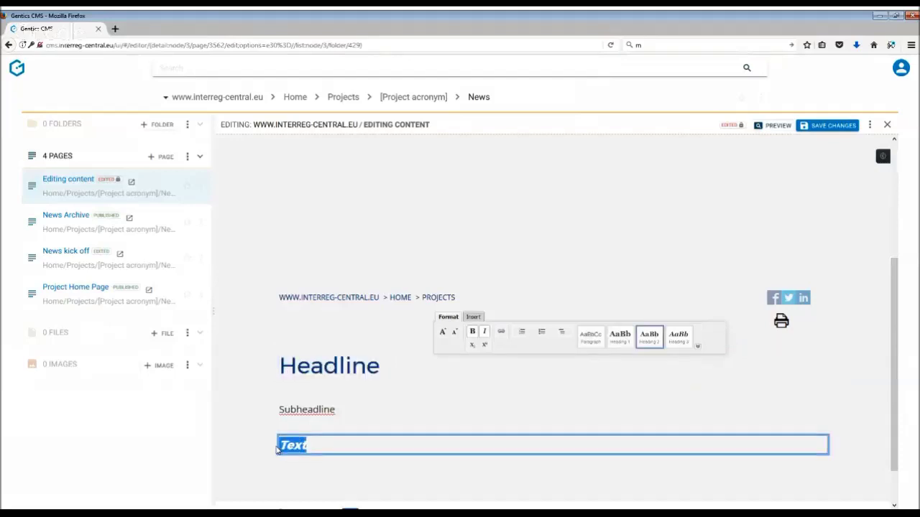
pyautogui.click(500, 333)
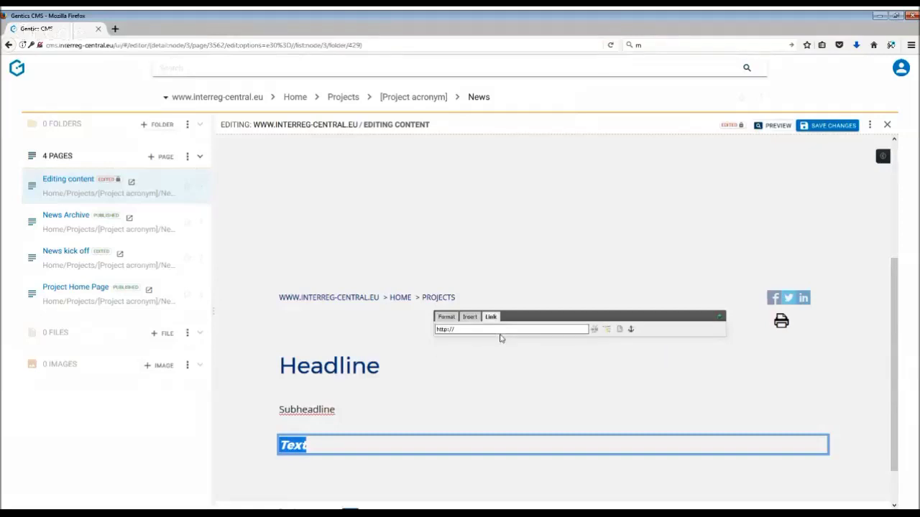
pyautogui.click(467, 329)
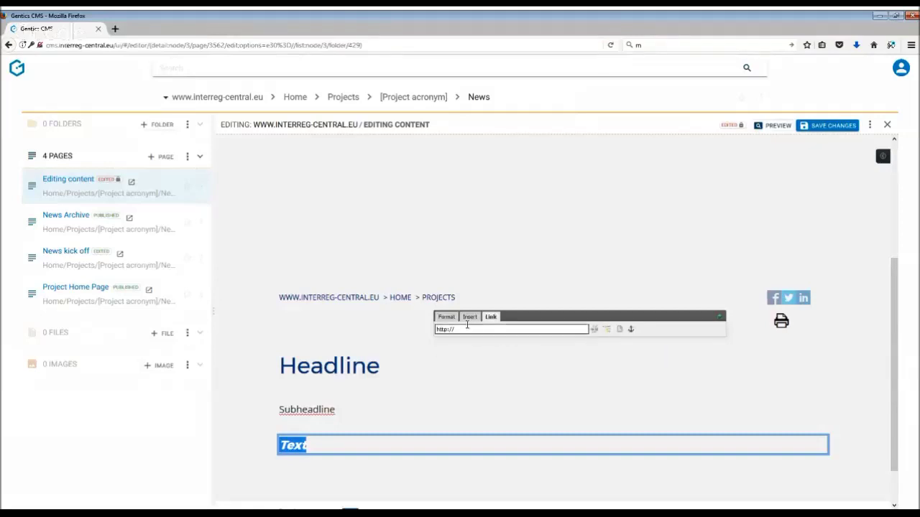
pyautogui.click(881, 158)
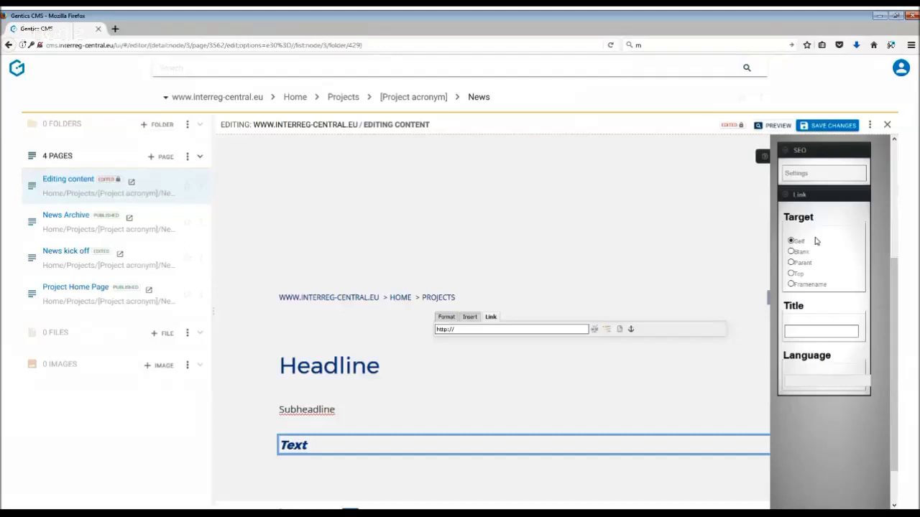
pyautogui.click(792, 251)
pyautogui.click(763, 157)
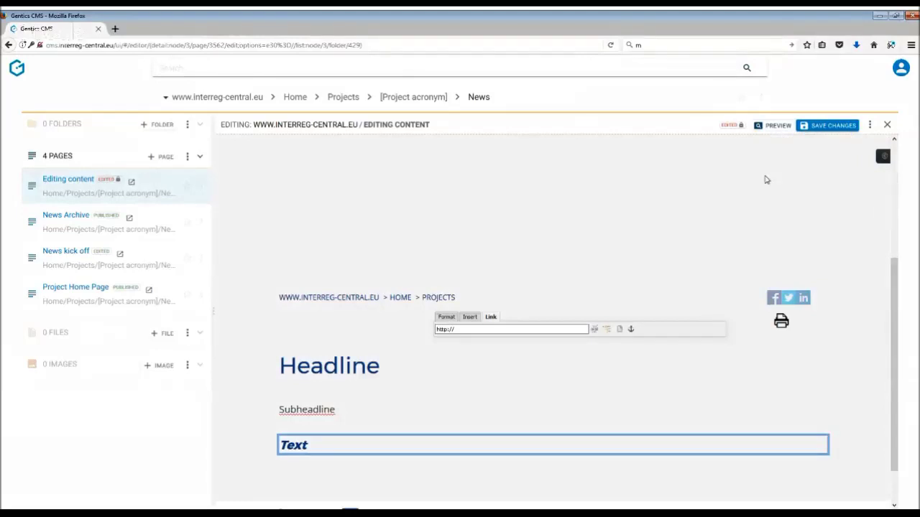
# Add two separate lines reading "A" and "B" beneath "Text" in the body field.
pyautogui.click(315, 444)
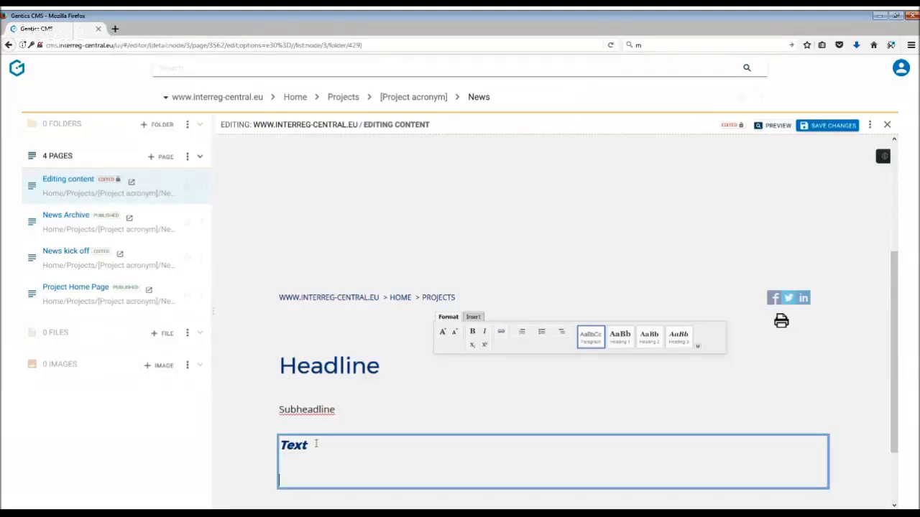
pyautogui.write('A')
pyautogui.press('Return')
pyautogui.write('B')
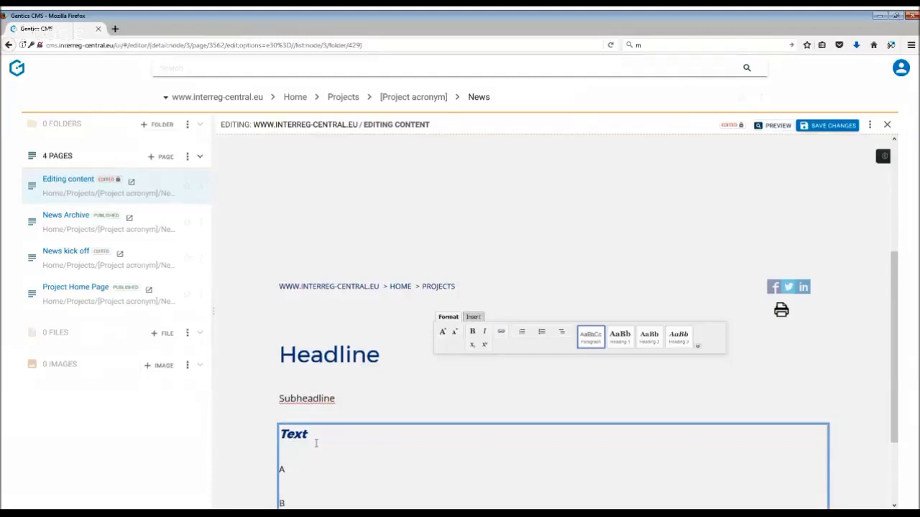
# Turn the lines "A" and "B" into a bulleted list, and try the definition list option on them.
pyautogui.scroll(-2, 316, 444)
pyautogui.moveTo(288, 450); pyautogui.dragTo(275, 419)
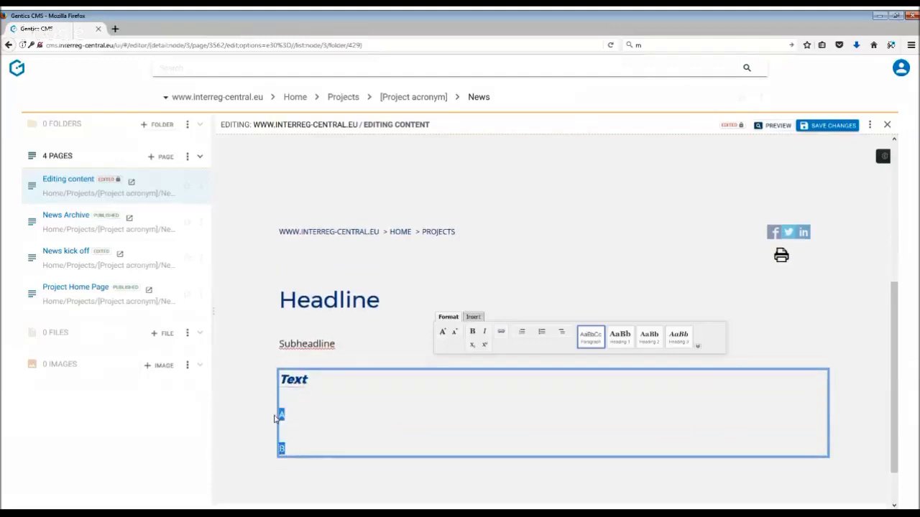
pyautogui.click(543, 334)
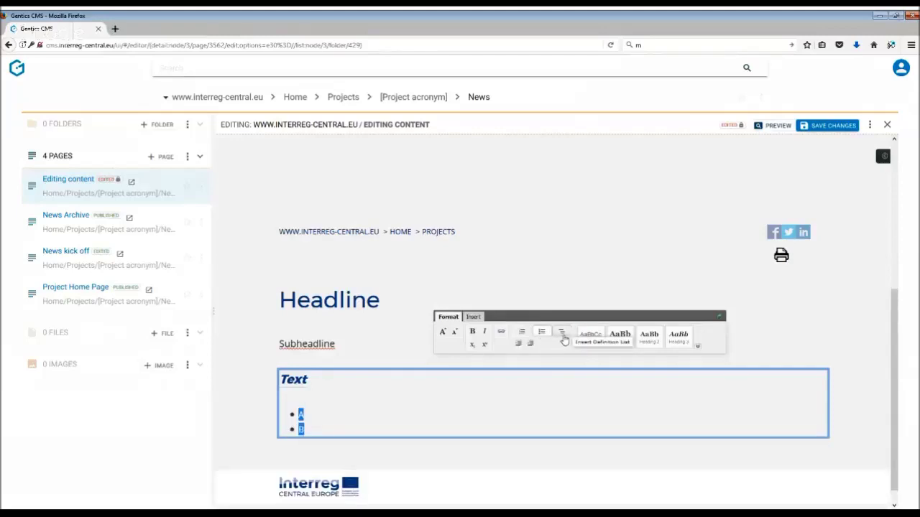
pyautogui.click(564, 340)
# Add a new line below "B" in the body field and remove the bulleted list formatting.
pyautogui.click(323, 429)
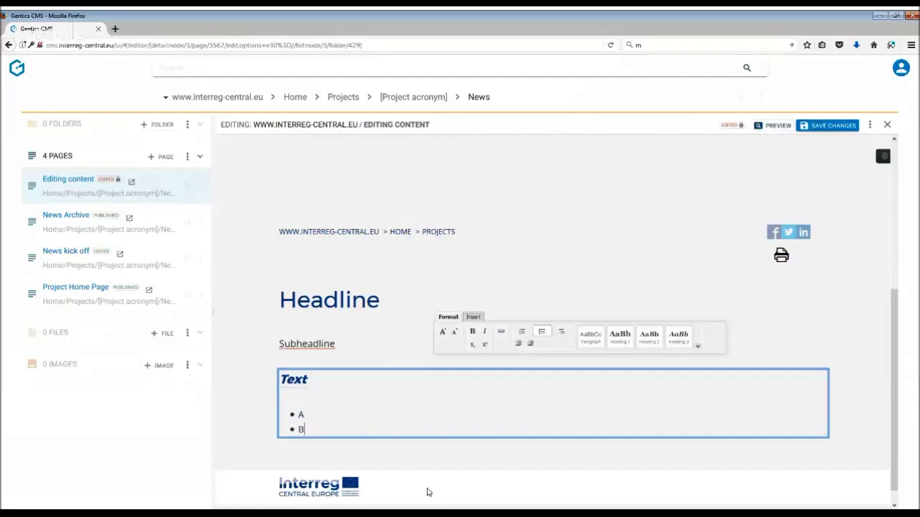
pyautogui.press('Return')
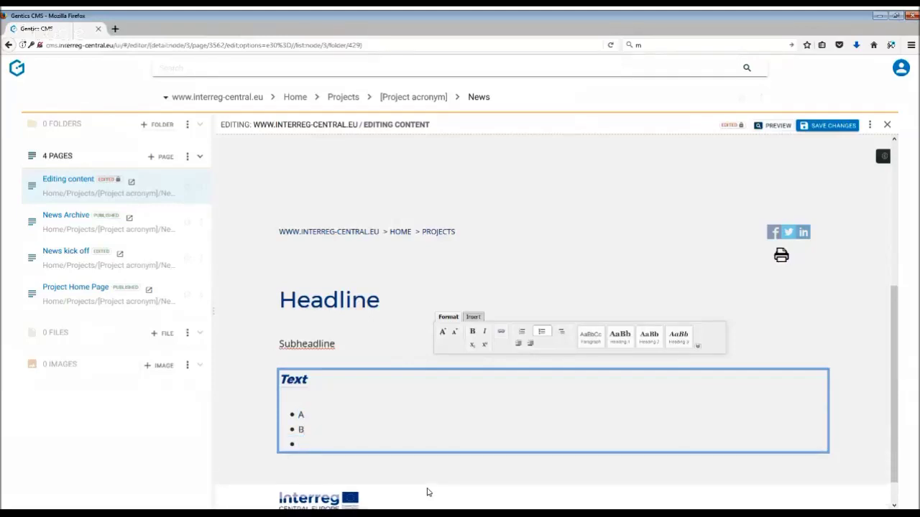
pyautogui.click(542, 333)
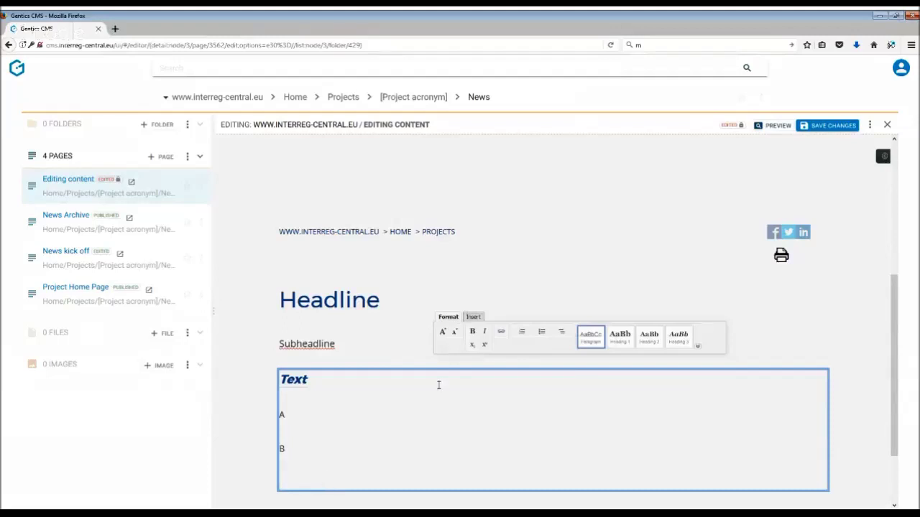
# Insert a Picture element from the Project Pages group on the empty line below "B".
pyautogui.click(471, 317)
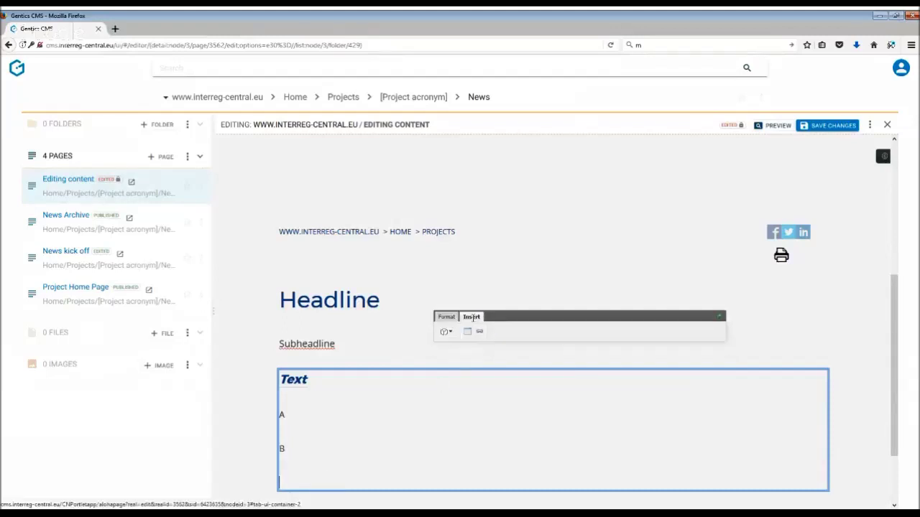
pyautogui.click(447, 332)
pyautogui.moveTo(454, 346)
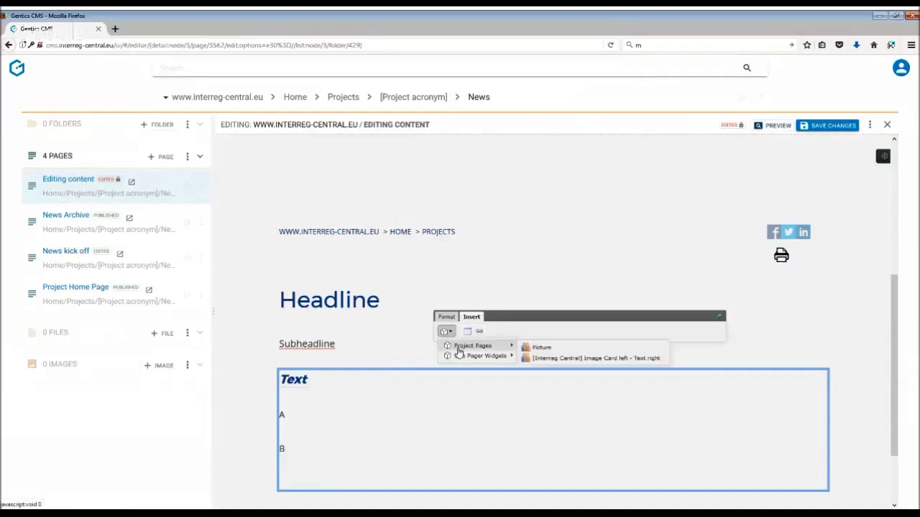
pyautogui.click(541, 349)
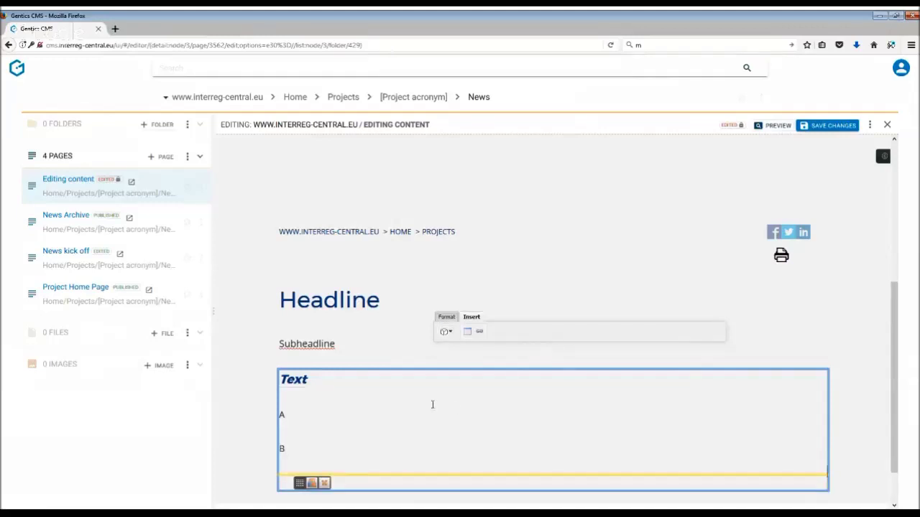
pyautogui.scroll(-1, 360, 446)
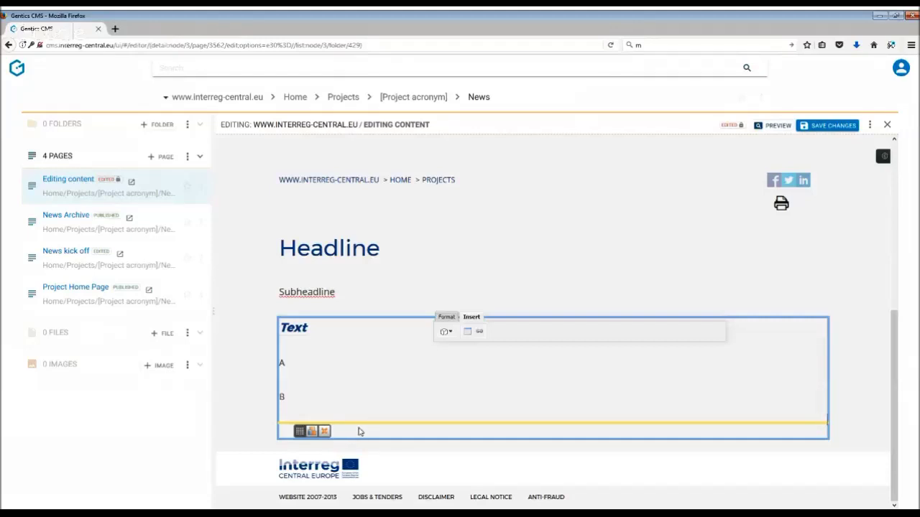
# Assign the image 12970-NOLCHV.jpg to the Picture element and enter "Image description" as its alternative text.
pyautogui.click(311, 432)
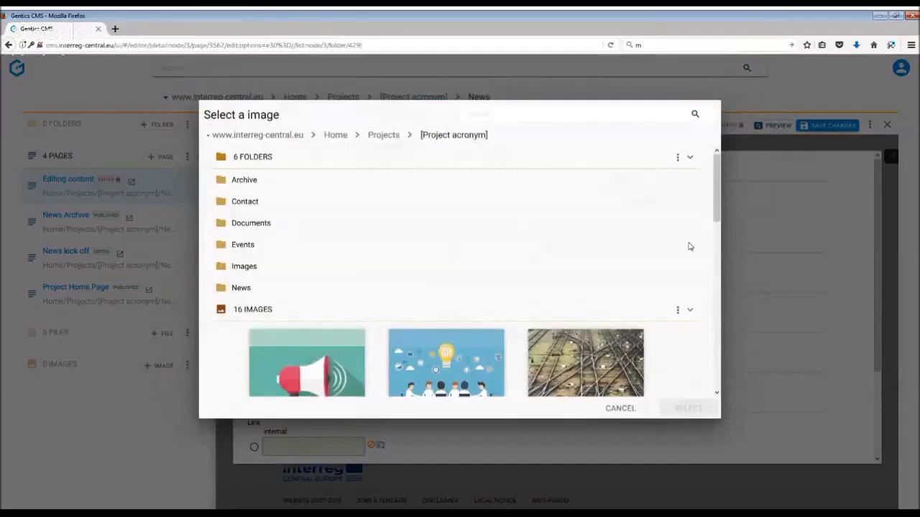
pyautogui.scroll(-3, 714, 209)
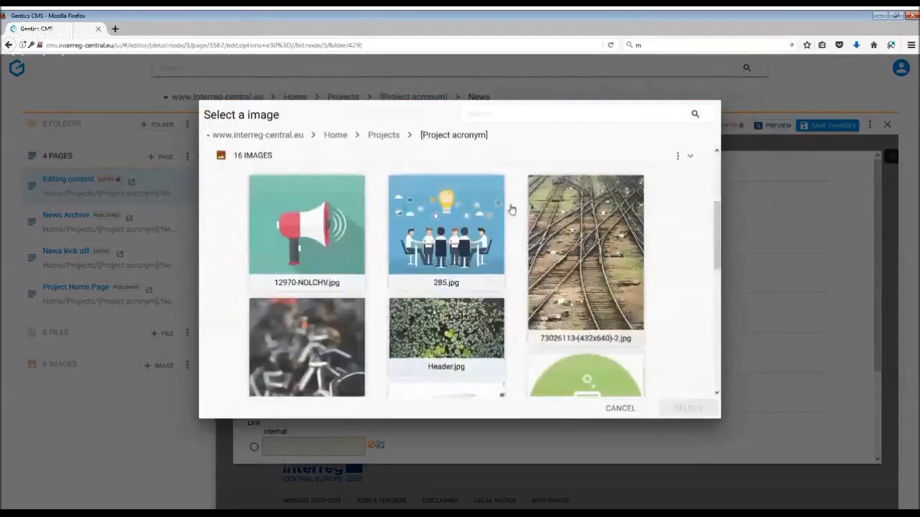
pyautogui.click(257, 185)
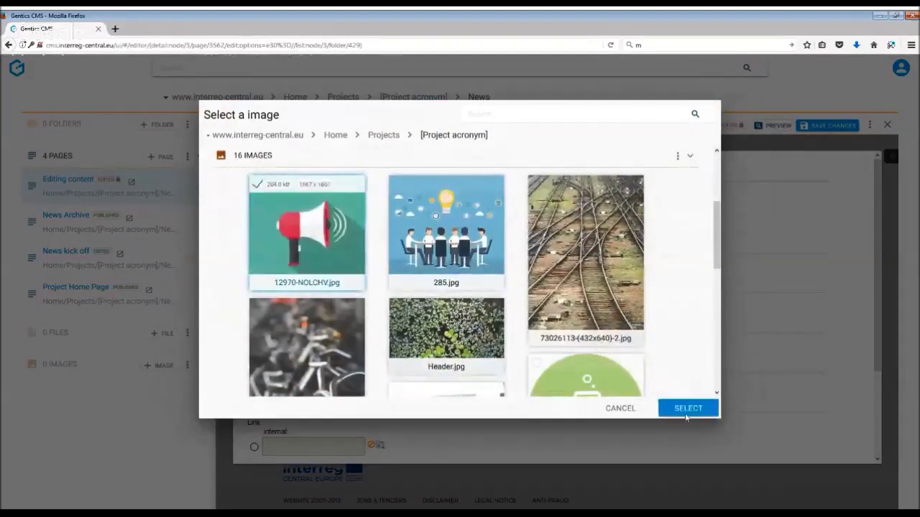
pyautogui.click(680, 409)
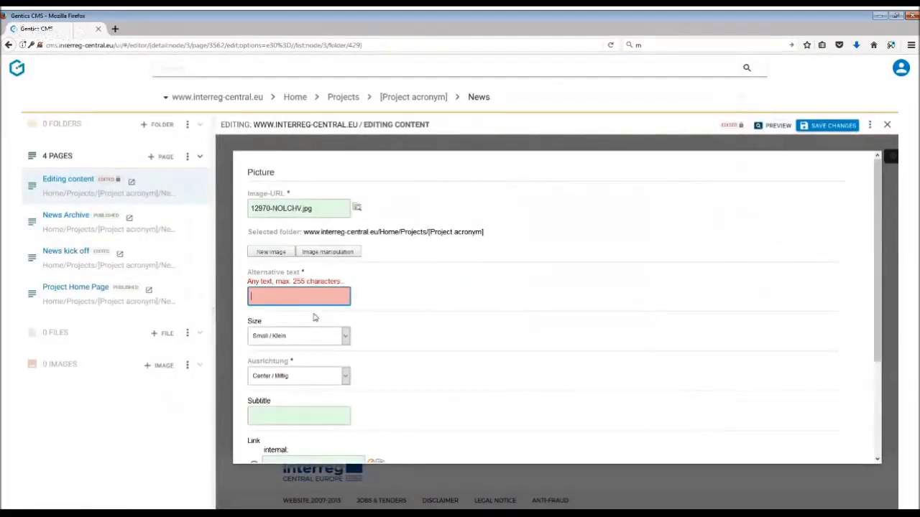
pyautogui.write('Image description')
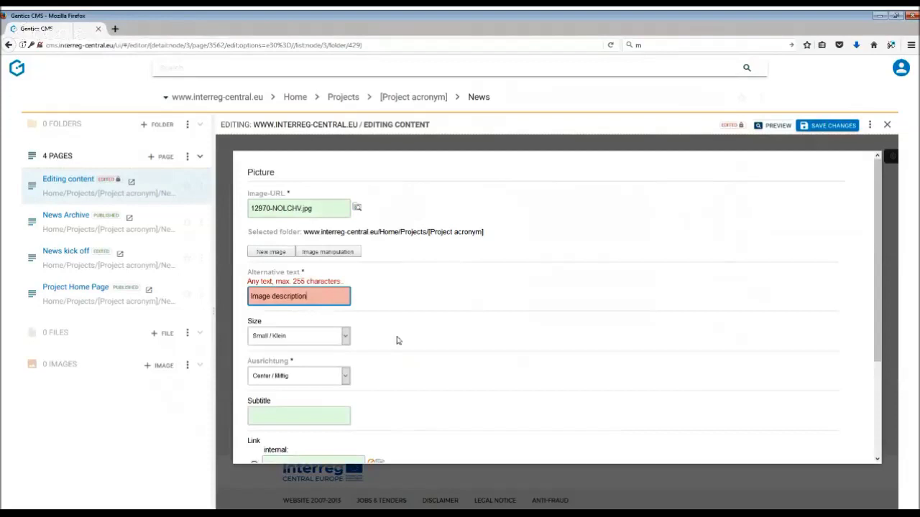
# Set the picture's size to "---" and its alignment (Ausrichtung) to Left / Links, and apply the picture settings.
pyautogui.scroll(-1, 415, 331)
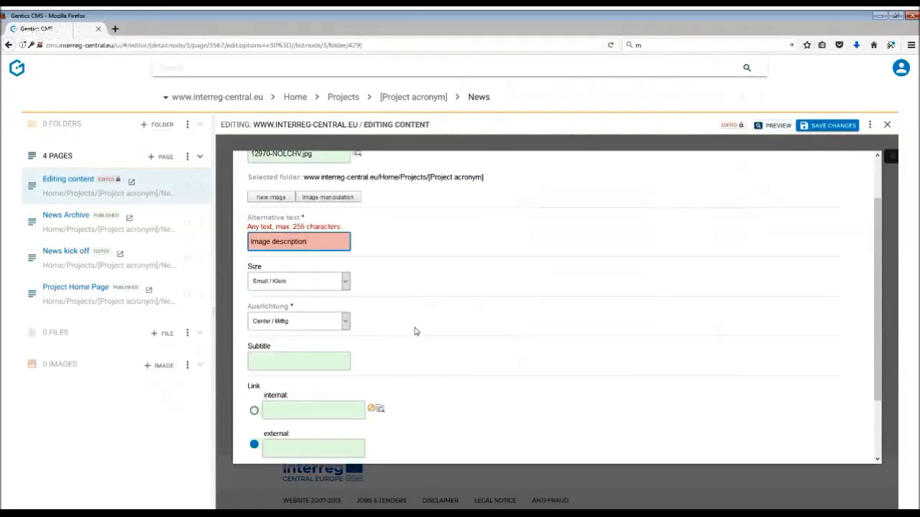
pyautogui.click(346, 283)
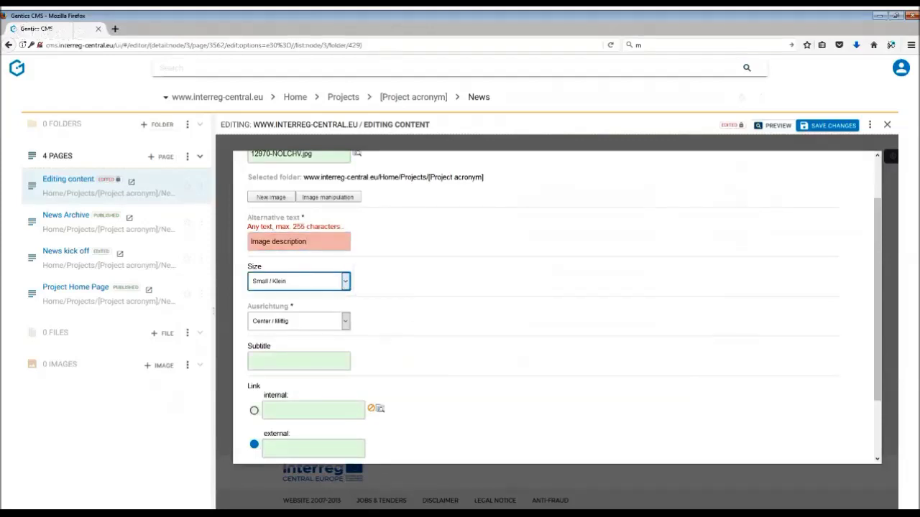
pyautogui.press('Up')
pyautogui.click(346, 323)
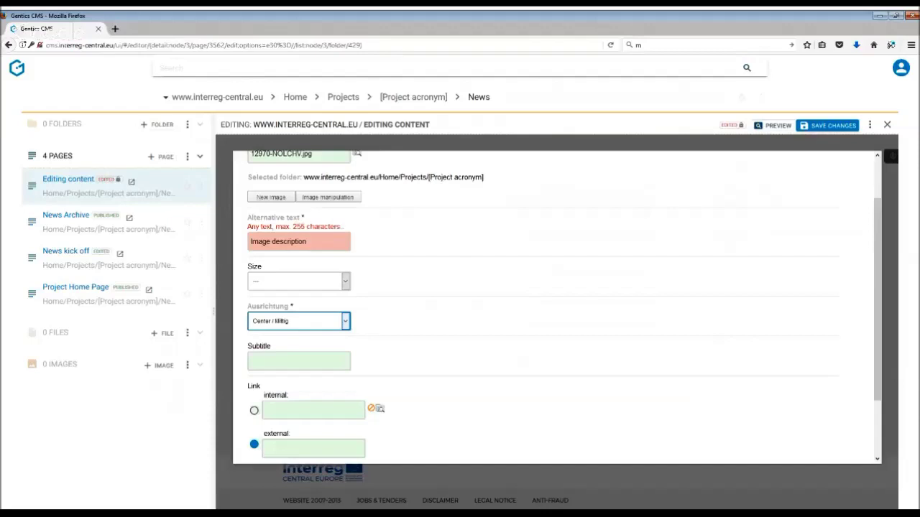
pyautogui.press('Up')
pyautogui.scroll(-3, 390, 355)
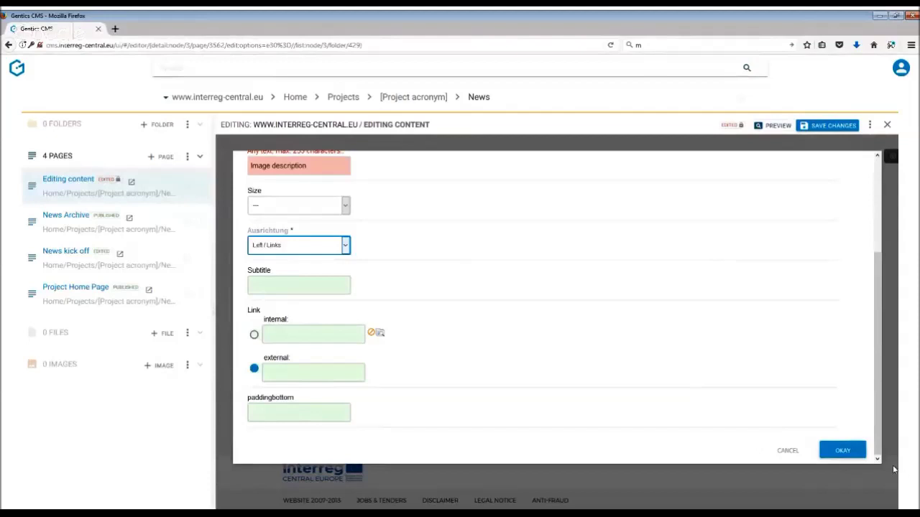
pyautogui.click(848, 454)
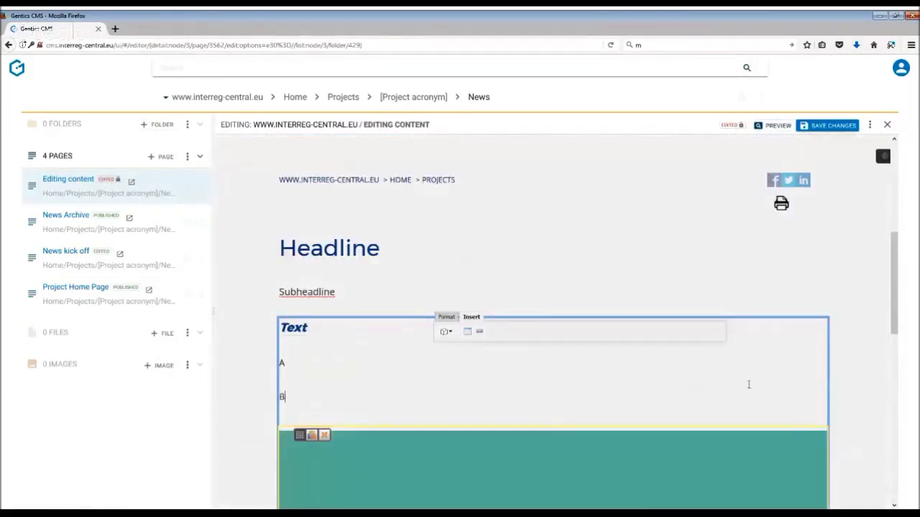
# Change the inserted megaphone picture's size to Medium / Mittel and check it in the body field.
pyautogui.scroll(-5, 744, 379)
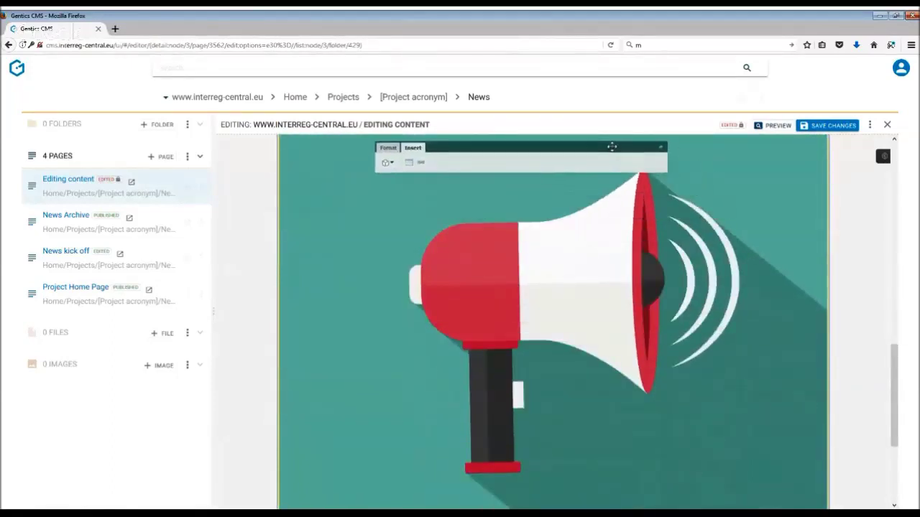
pyautogui.scroll(2, 611, 145)
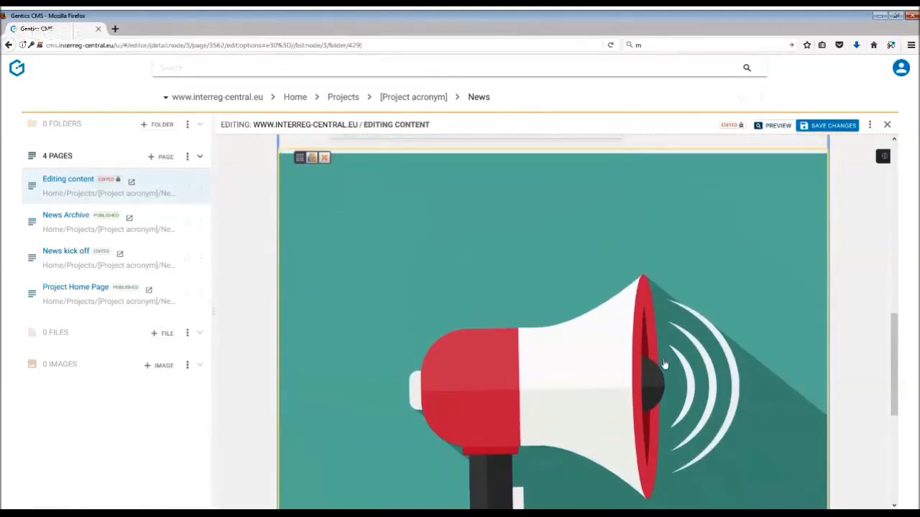
pyautogui.scroll(-1, 663, 365)
pyautogui.scroll(-1, 662, 364)
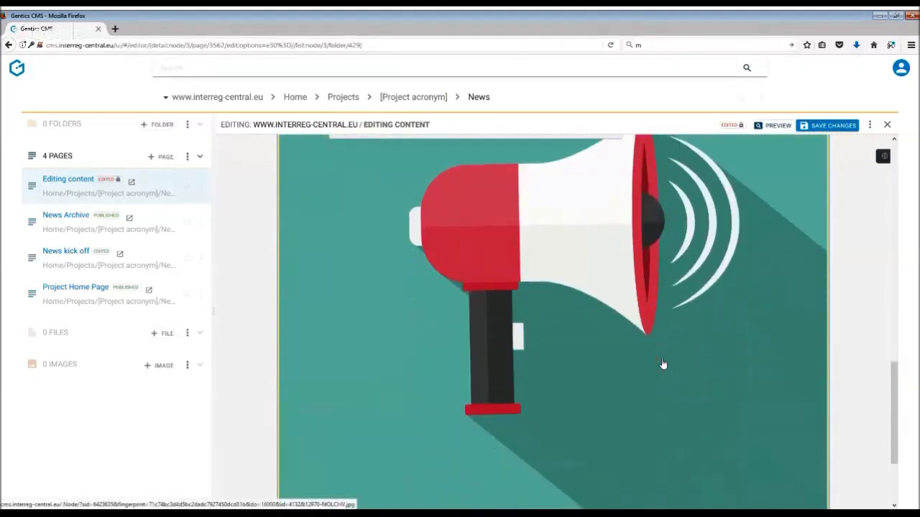
pyautogui.scroll(2, 663, 365)
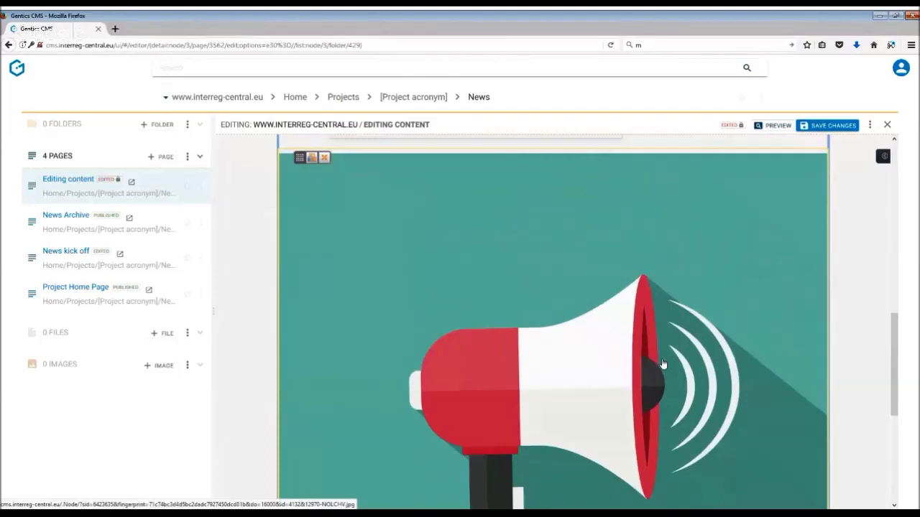
pyautogui.scroll(1, 662, 365)
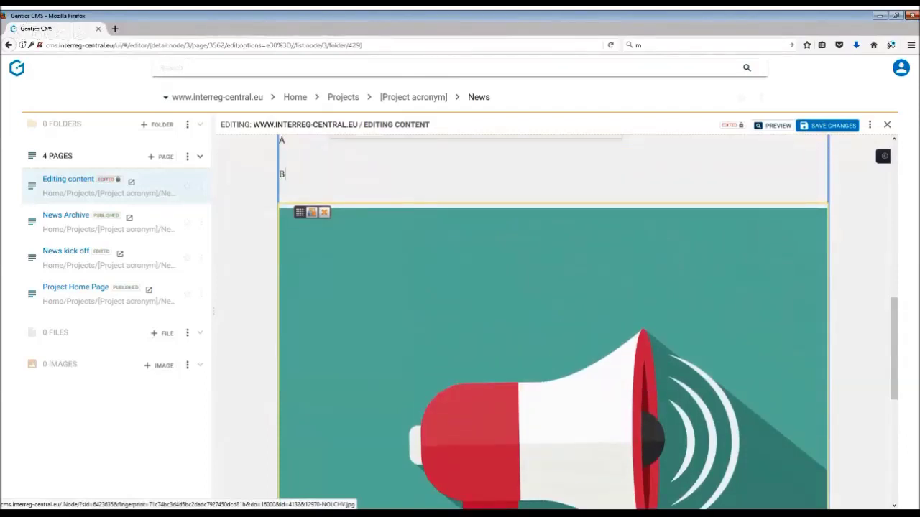
pyautogui.click(312, 214)
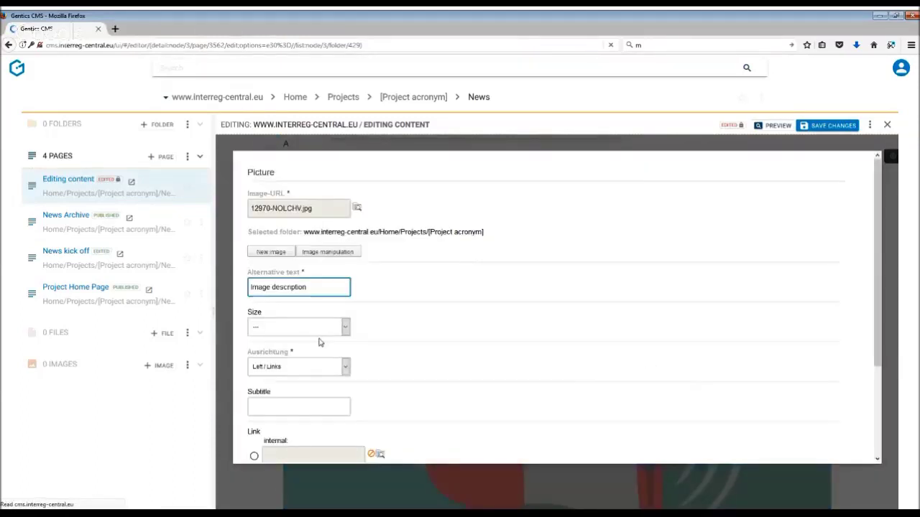
pyautogui.click(345, 327)
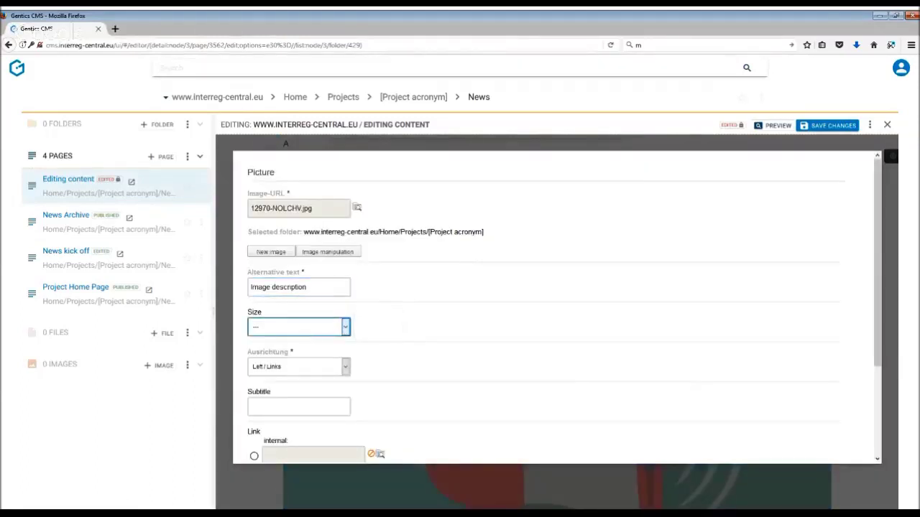
pyautogui.click(297, 373)
pyautogui.scroll(-3, 460, 365)
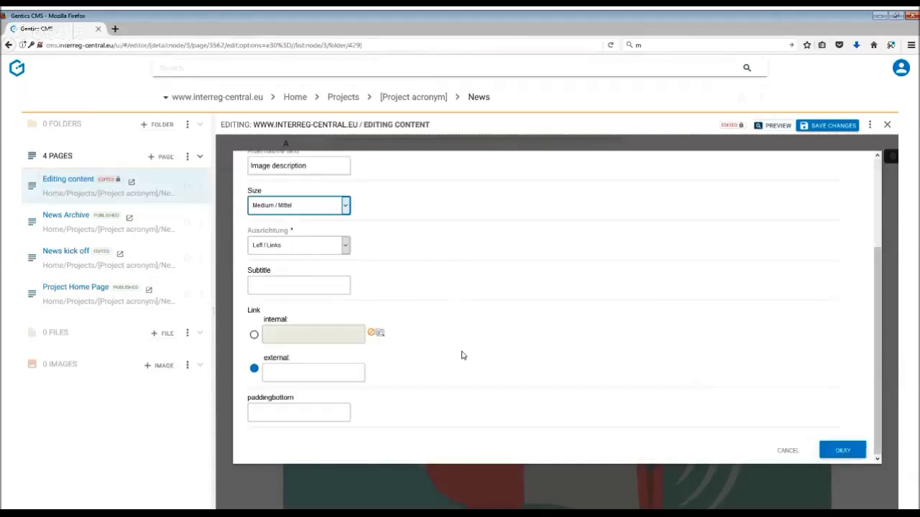
pyautogui.click(843, 450)
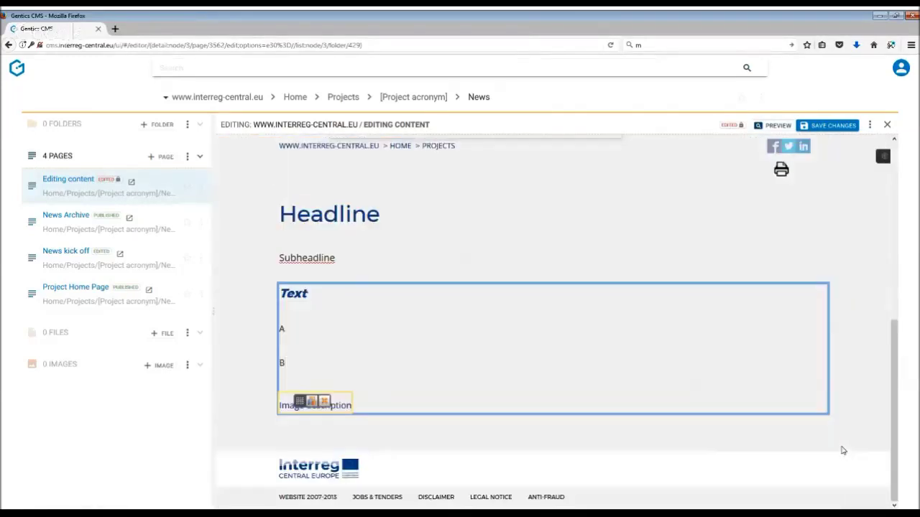
pyautogui.scroll(-2, 522, 397)
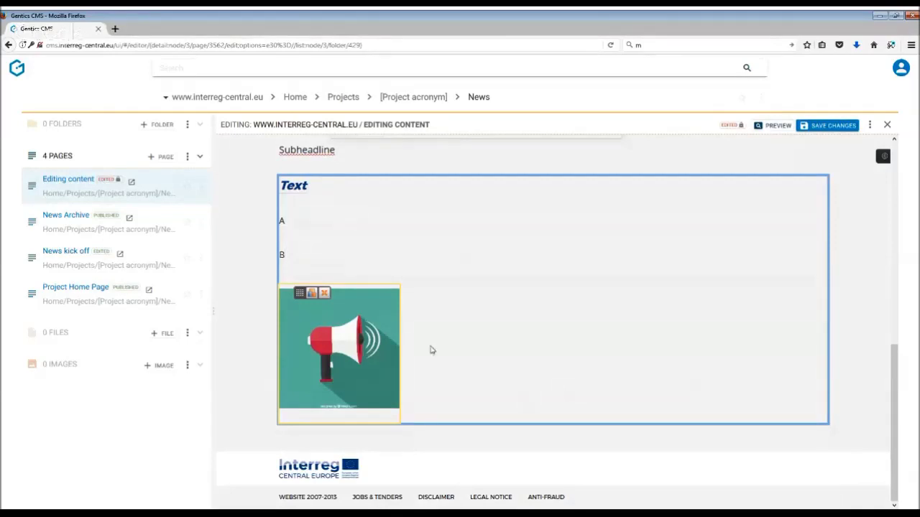
pyautogui.scroll(1, 497, 351)
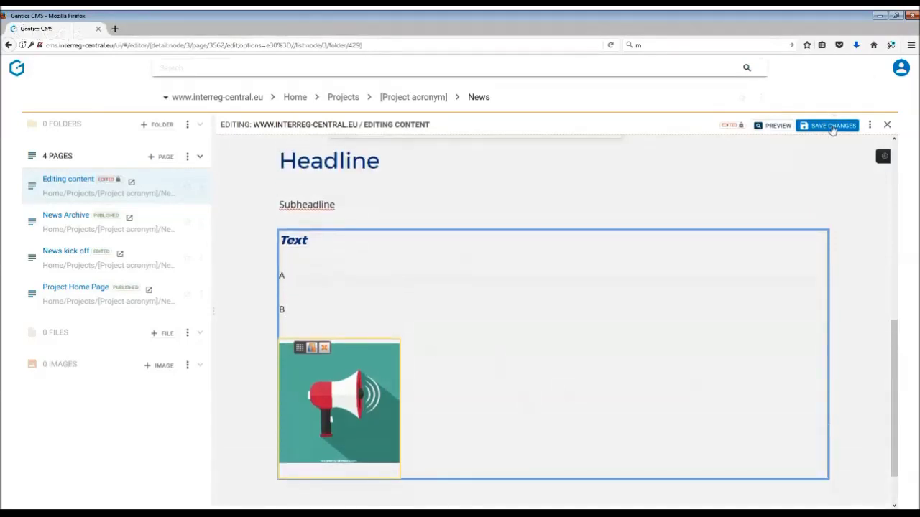